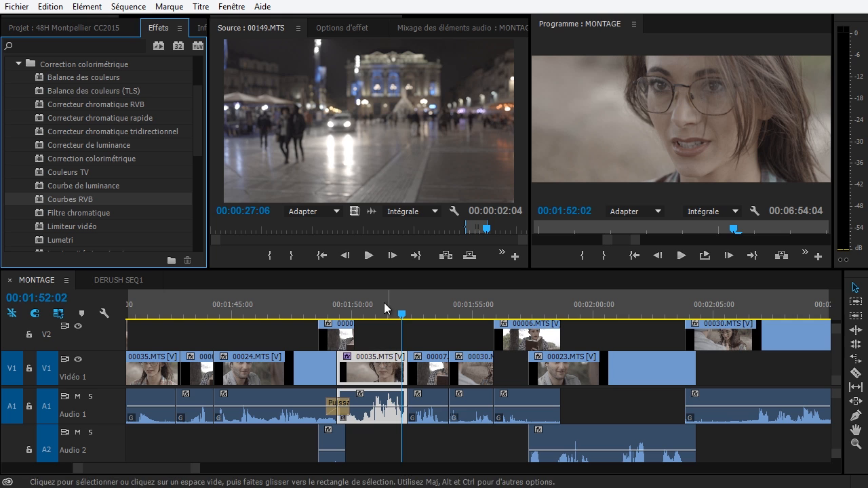
Show the effect settings of clip 00035.MTS and enlarge the Courbes RVB graphs for editing
click(358, 29)
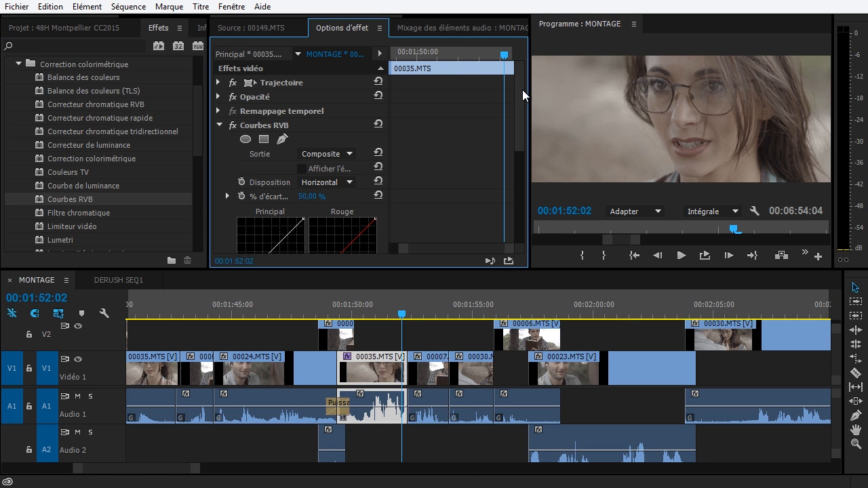
drag(521, 91, 519, 130)
drag(388, 141, 466, 143)
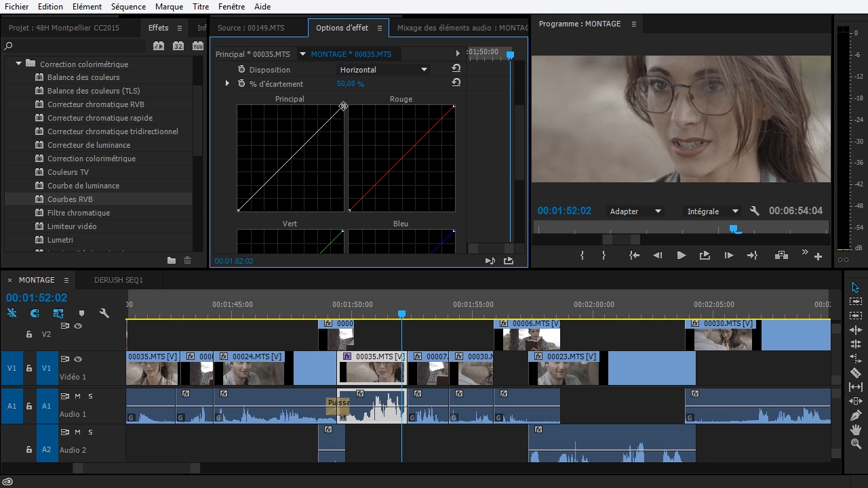
Try moving the white and black end points of the Principal curve vertically in Courbes RVB
drag(343, 107, 367, 201)
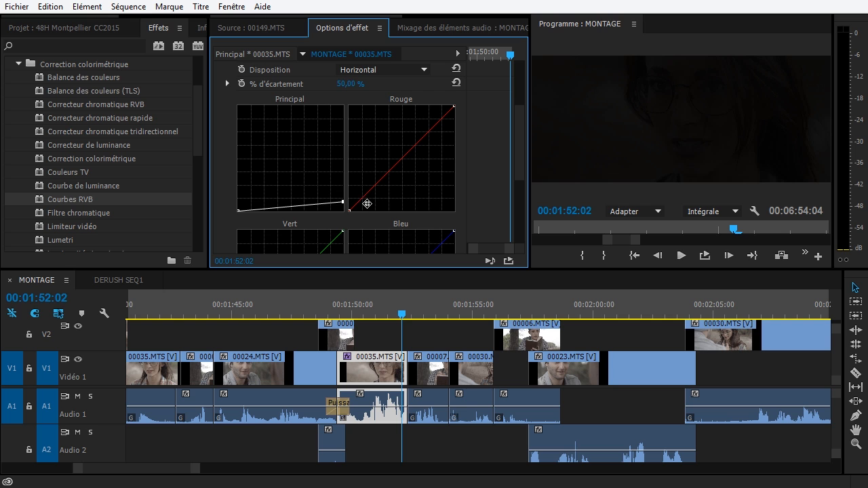
key(ctrl+z)
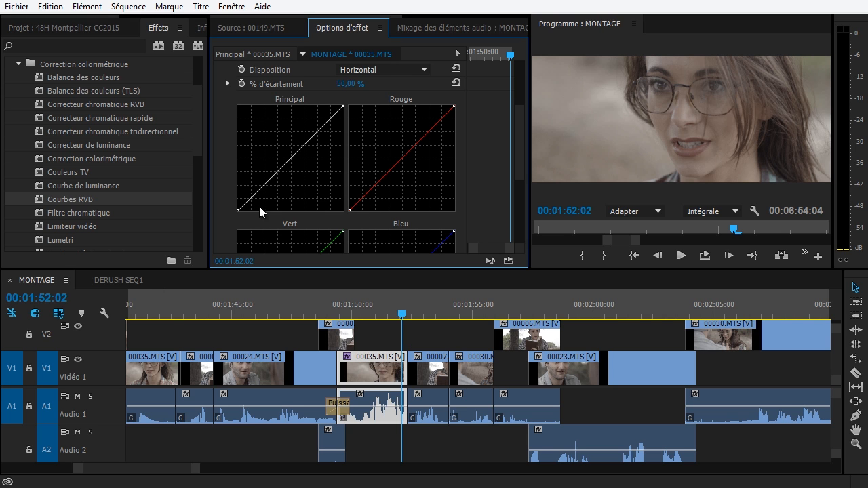
drag(236, 209, 204, 99)
Shape the Principal curve of Courbes RVB into a gentle S by raising the midtones slightly and lowering the shadows
drag(294, 155, 289, 156)
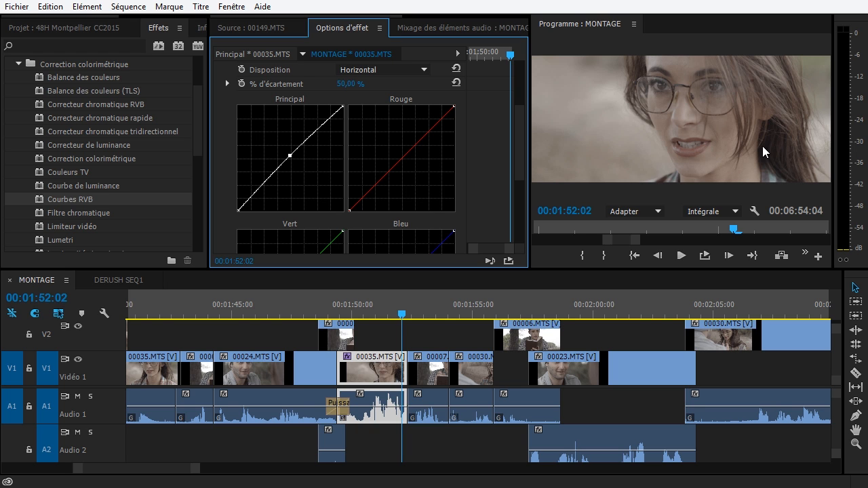
click(245, 202)
drag(246, 202, 126, 131)
drag(237, 211, 249, 224)
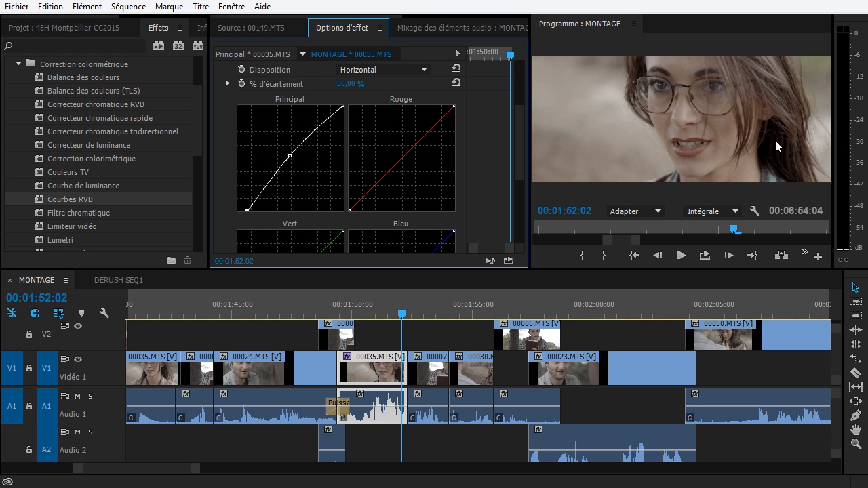
drag(246, 212, 211, 235)
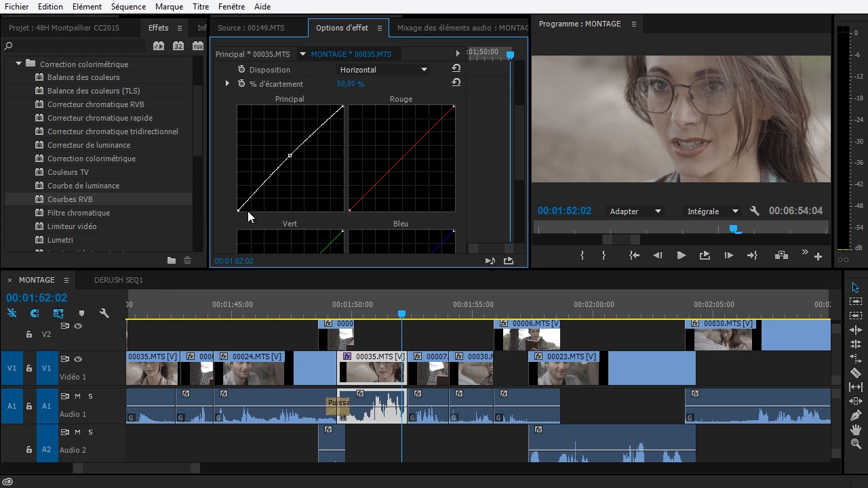
drag(246, 200, 255, 202)
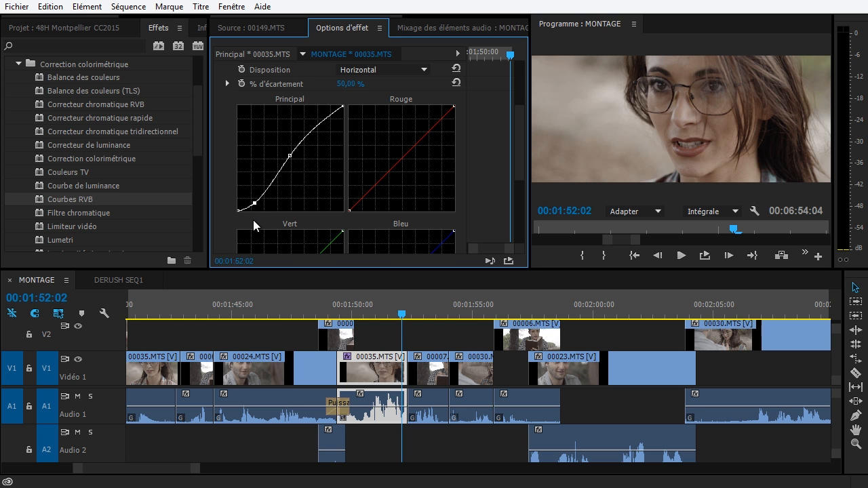
drag(253, 206, 218, 202)
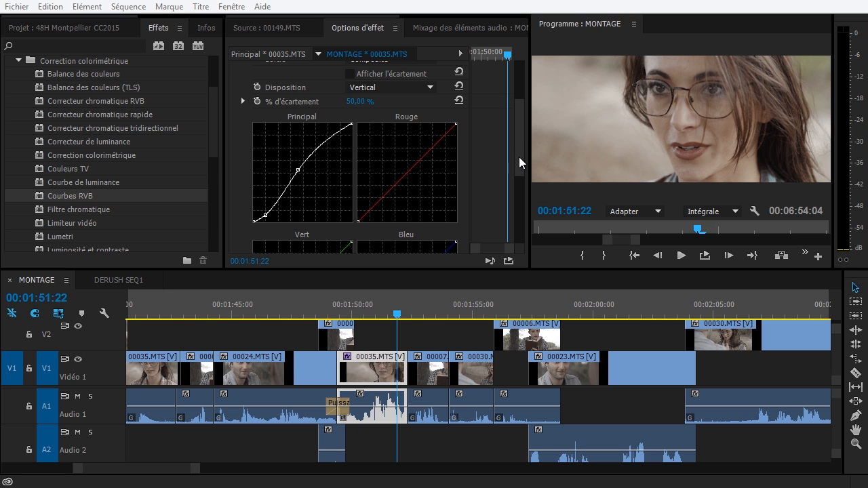
Add a second Courbes RVB effect to clip 00035.MTS and create an elliptical mask on it
drag(519, 157, 520, 137)
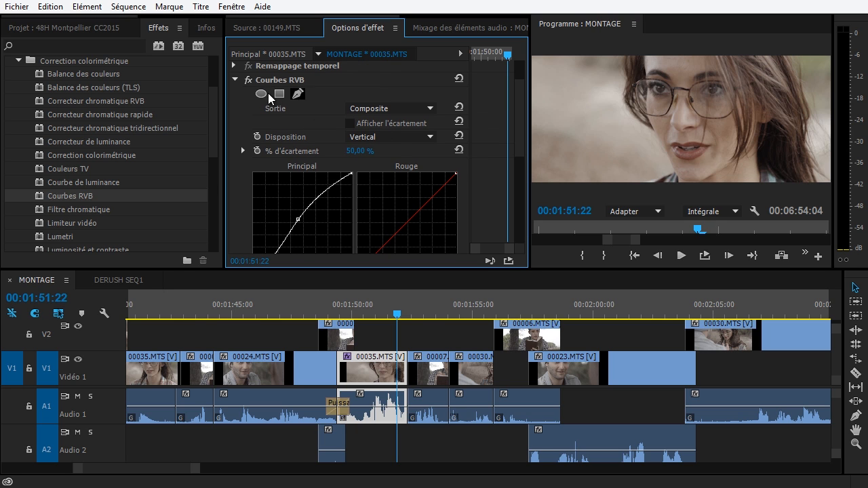
click(235, 80)
drag(54, 195, 292, 142)
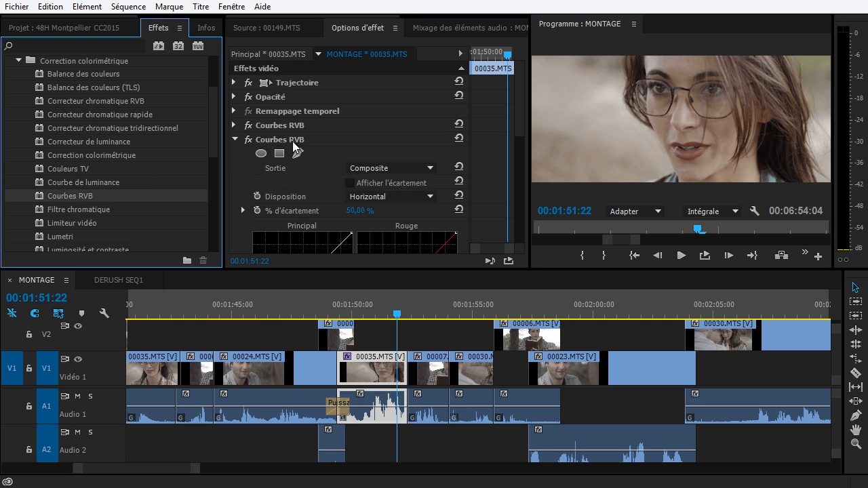
click(263, 154)
Lower the midtones on the second Courbes RVB's Principal curve and invert its mask
drag(521, 123, 518, 181)
drag(306, 160, 312, 164)
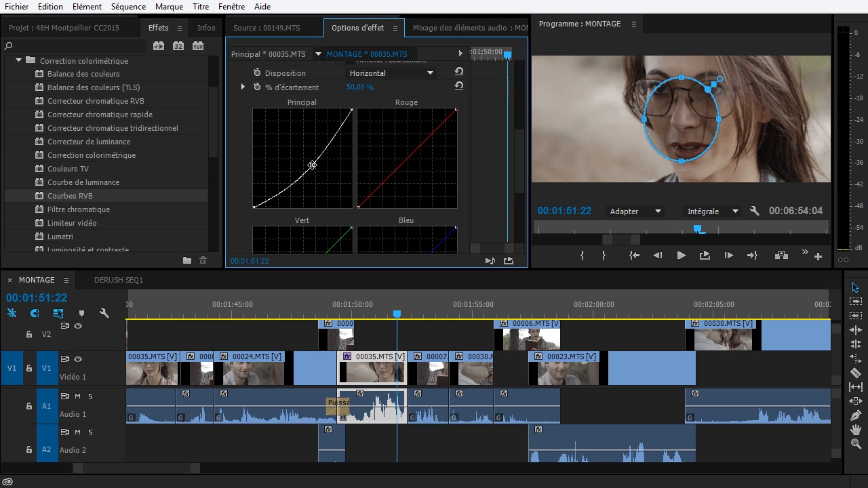
drag(522, 174, 520, 133)
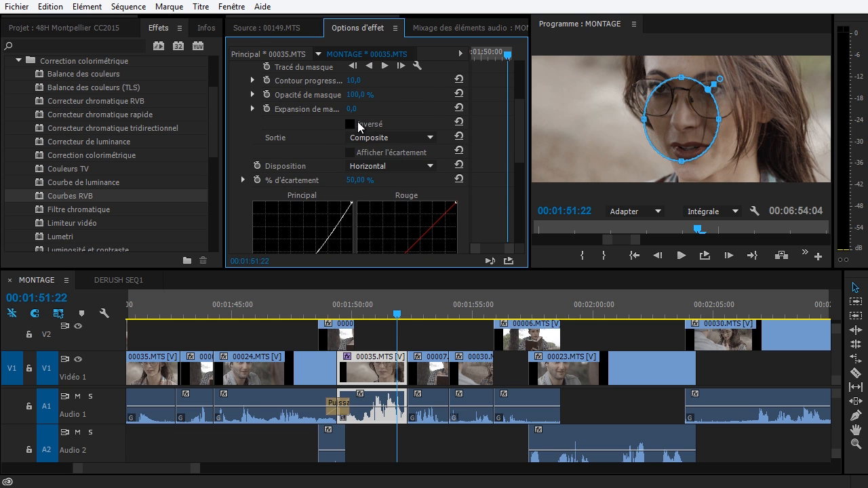
scroll(358, 126, up, 1)
click(349, 150)
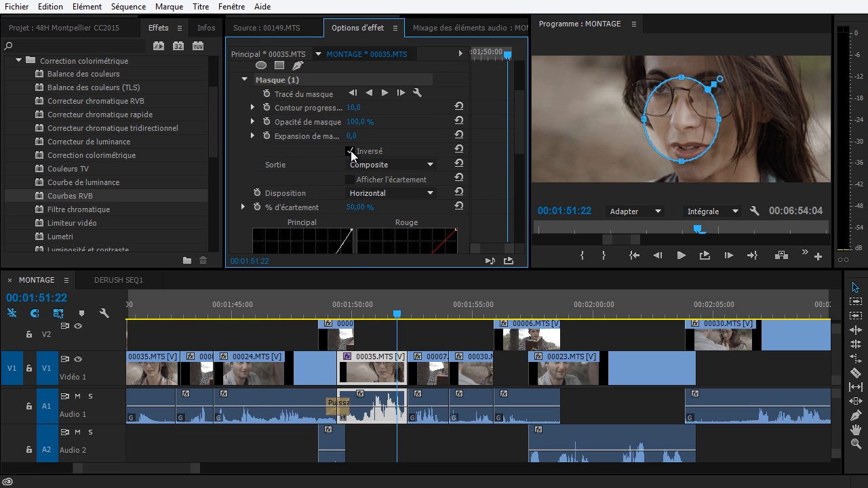
Stretch the elliptical mask well beyond both sides of the woman's face and slightly above and below it
drag(719, 119, 783, 123)
drag(643, 121, 583, 119)
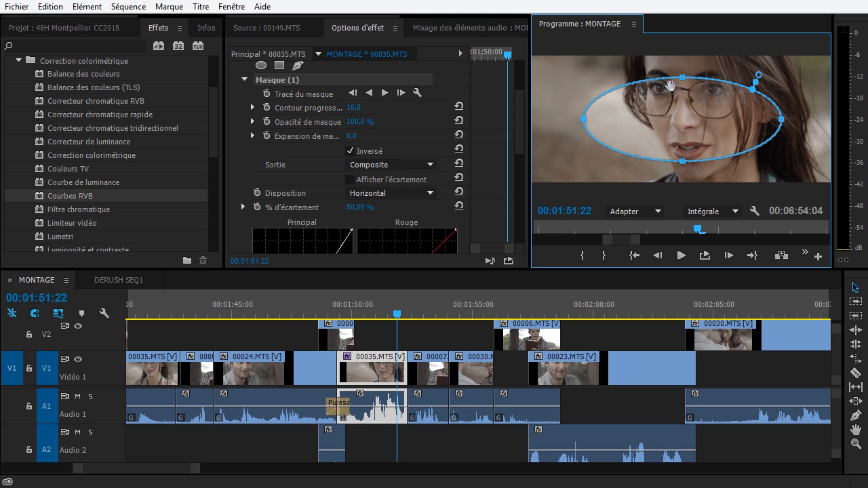
drag(682, 77, 683, 68)
drag(683, 162, 684, 174)
drag(782, 121, 785, 121)
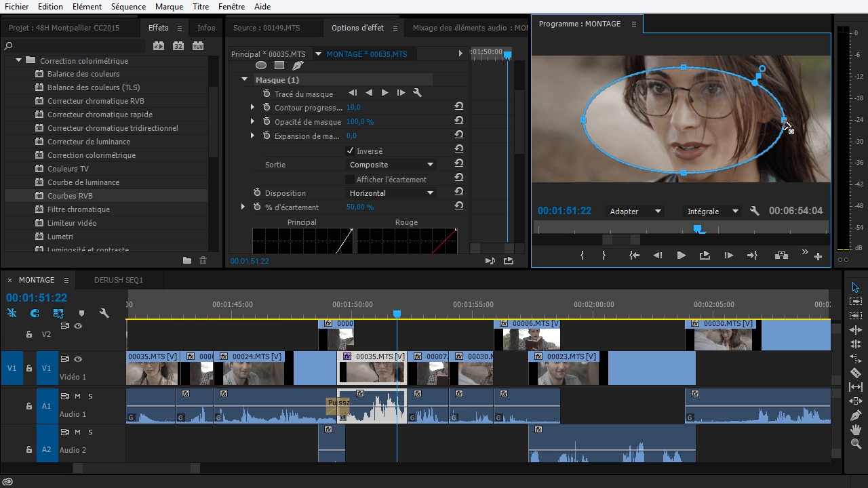
Set the mask feather to 507 and extend the ellipse above the frame and slightly farther left
drag(357, 112, 400, 111)
drag(767, 61, 806, 49)
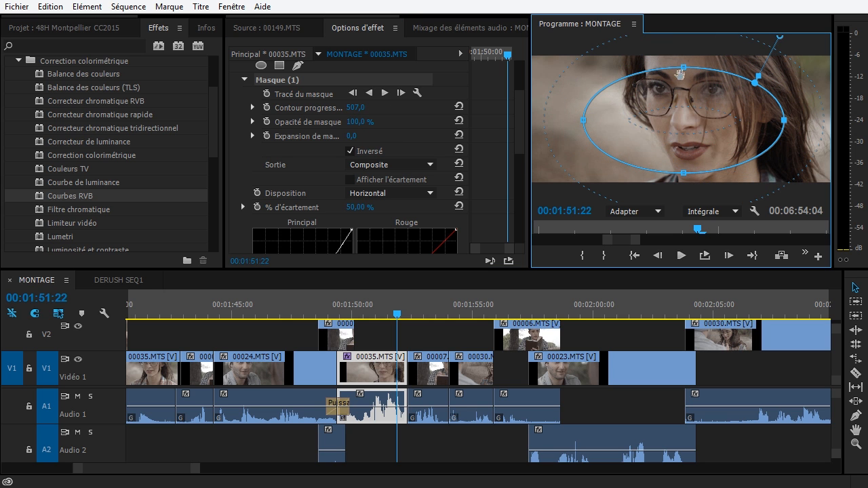
drag(684, 68, 684, 36)
drag(584, 107, 574, 106)
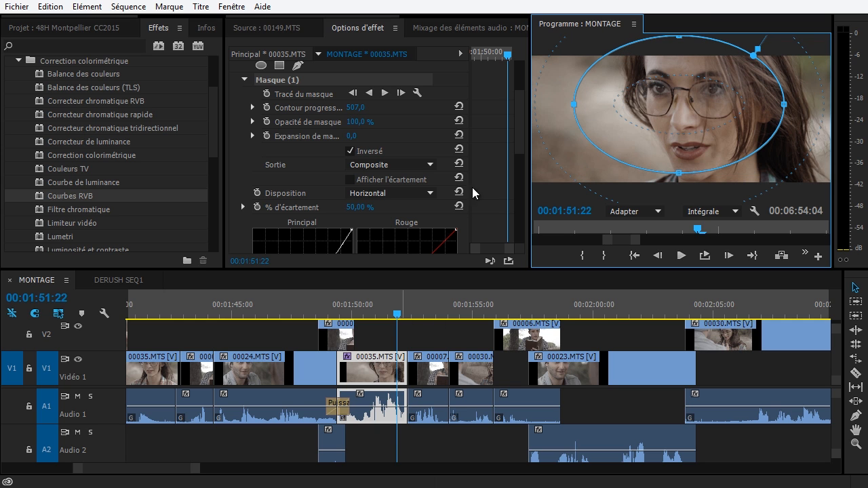
Compare the shot with and without the masked second Courbes RVB effect, with the mask outline hidden
scroll(516, 109, up, 3)
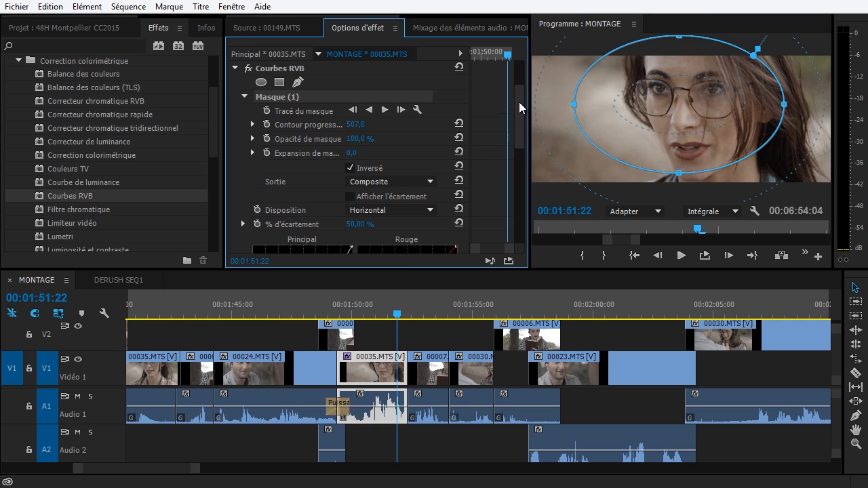
click(432, 337)
click(367, 370)
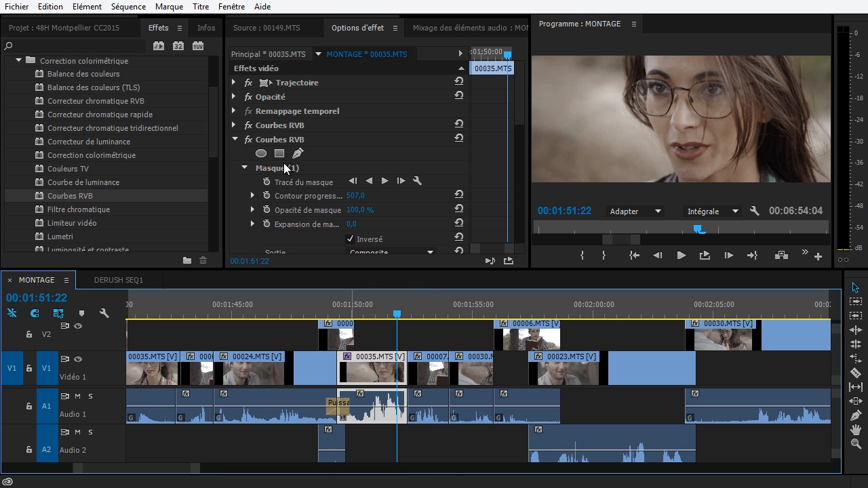
click(250, 139)
click(249, 139)
click(249, 139)
click(250, 139)
click(250, 139)
click(250, 139)
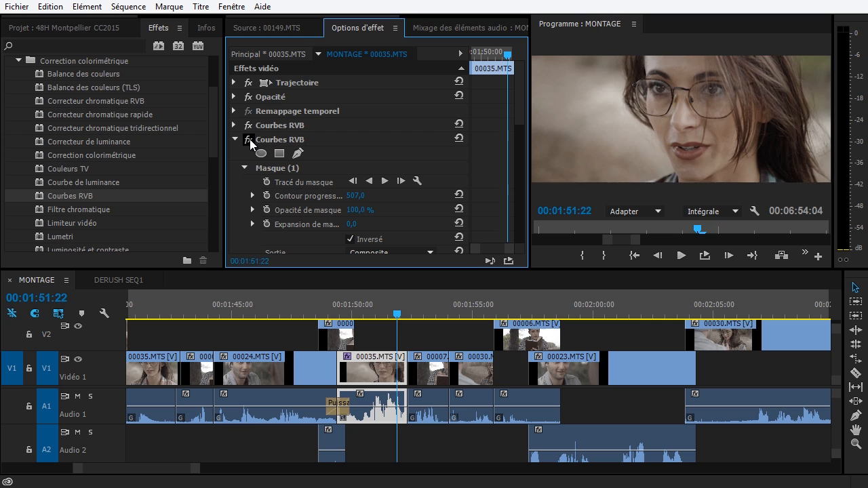
click(250, 139)
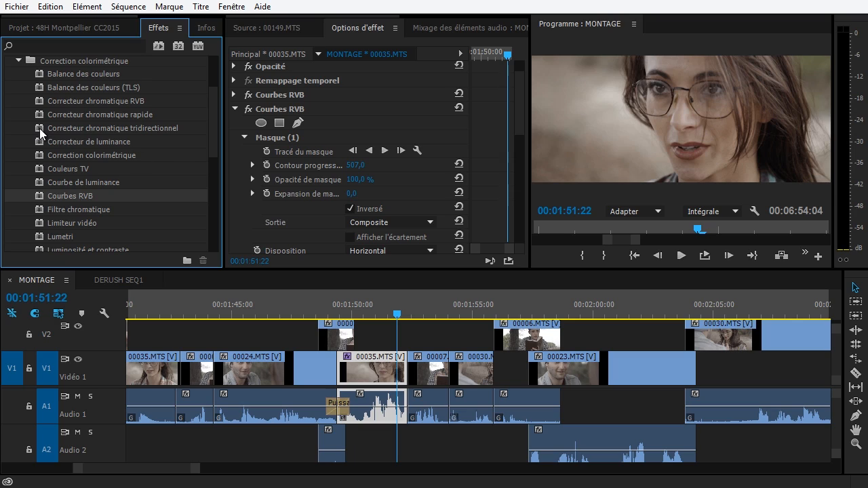
Apply Correcteur chromatique tridirectionnel to clip 00035.MTS and lower its global saturation slightly
click(235, 108)
drag(42, 128, 408, 139)
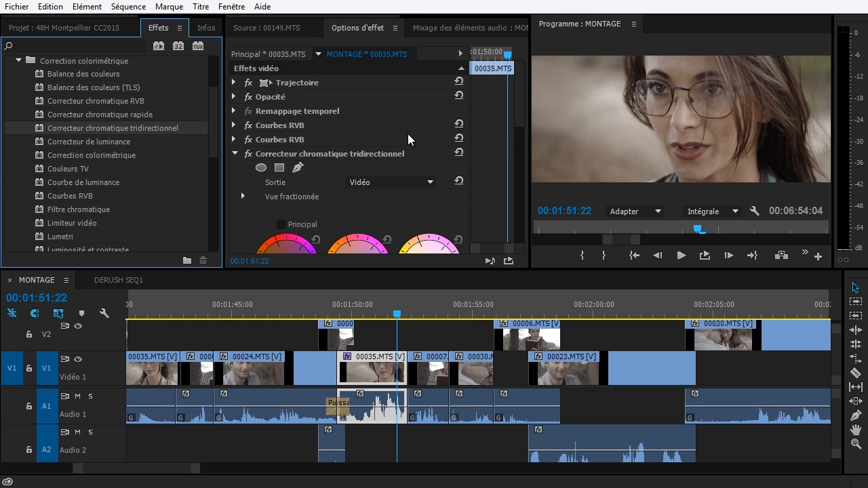
drag(516, 101, 518, 197)
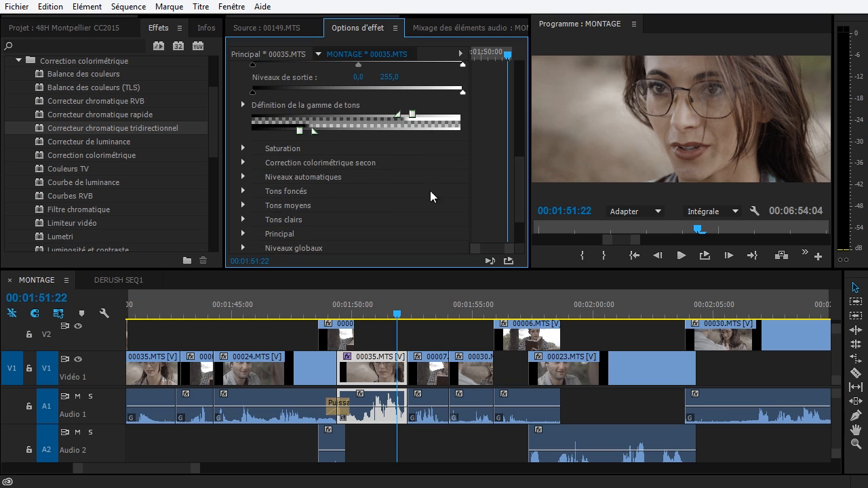
click(243, 148)
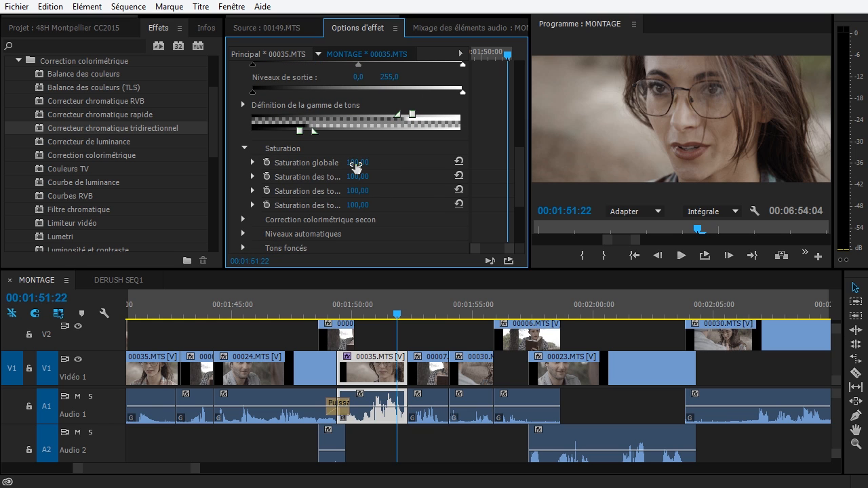
drag(355, 165, 340, 174)
Adjust the tonal range definition, moving the shadow threshold to the black end and the highlight threshold to the white end
drag(518, 171, 513, 136)
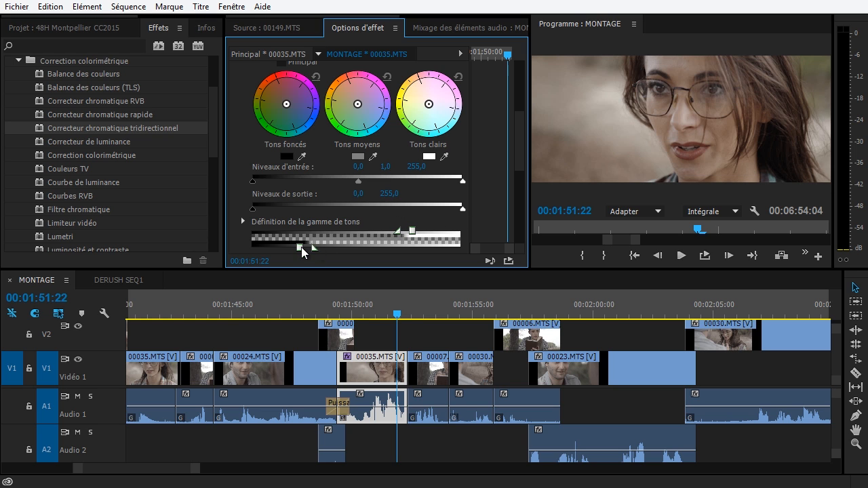
drag(279, 247, 260, 249)
drag(328, 249, 337, 249)
drag(413, 230, 389, 233)
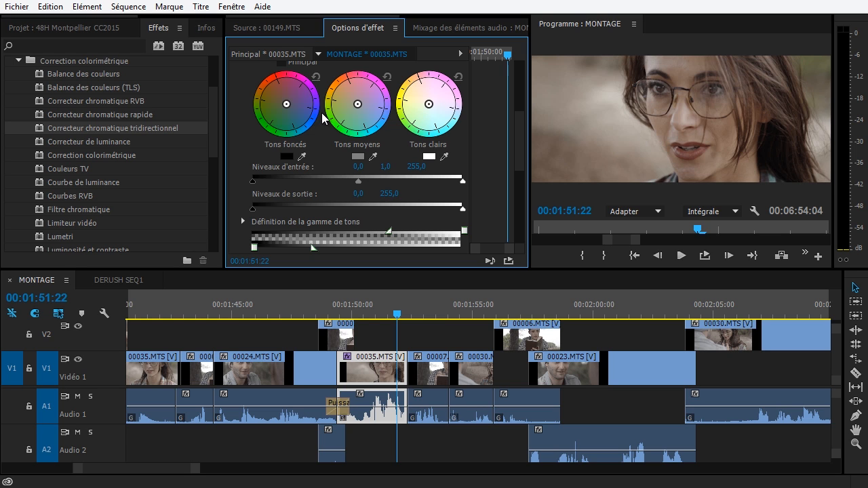
Tint the shadows toward blue and the midtones and highlights slightly toward orange on the colour wheels
drag(287, 105, 292, 110)
drag(357, 104, 355, 100)
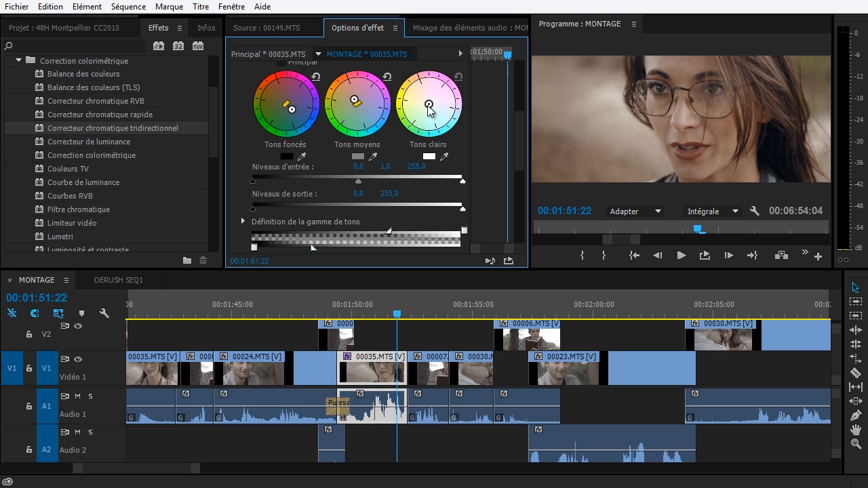
drag(428, 108, 426, 105)
Rebalance the colour wheels by pushing the shadows further toward blue and shifting the midtones slightly toward cyan-blue
drag(292, 109, 295, 100)
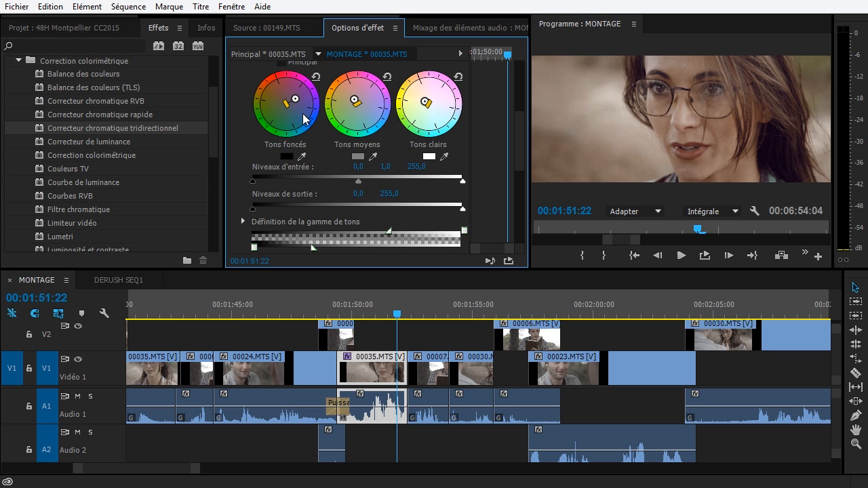
drag(295, 100, 294, 115)
drag(354, 101, 359, 107)
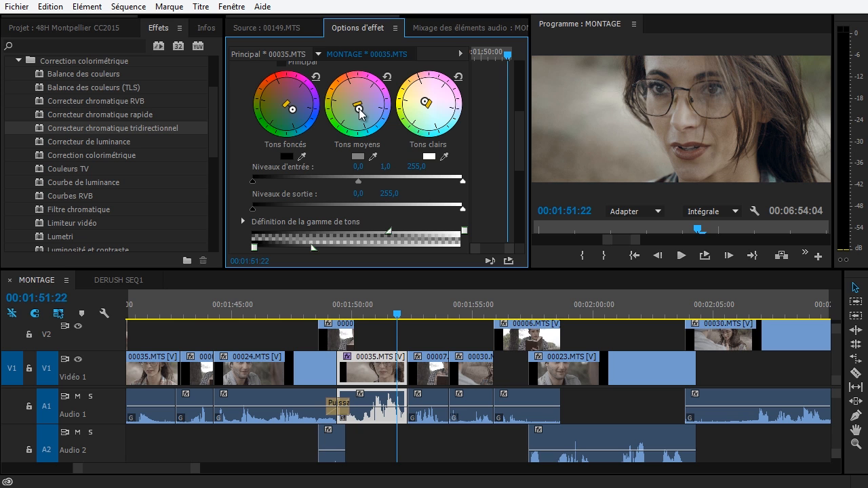
drag(294, 110, 298, 115)
Strengthen the contrast in the first Courbes RVB by raising the Principal curve's midtone point and readjusting its shadow point
drag(513, 139, 518, 64)
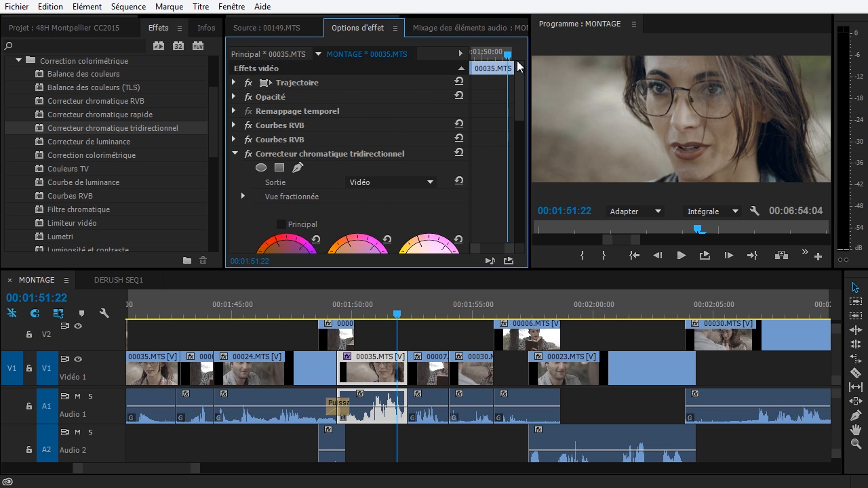
click(234, 125)
scroll(318, 156, down, 4)
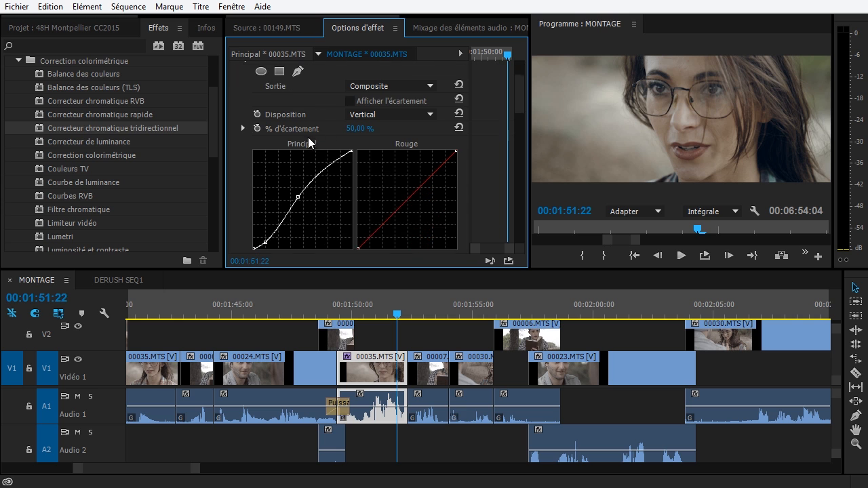
drag(301, 145, 302, 134)
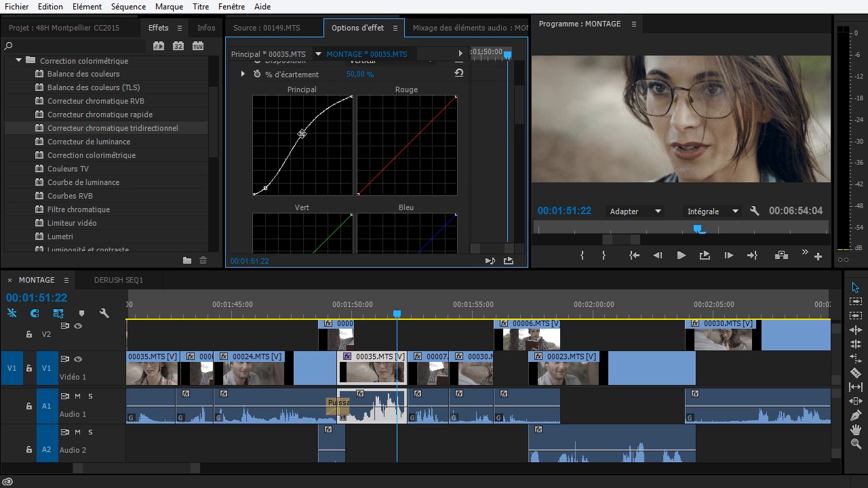
drag(270, 183, 275, 182)
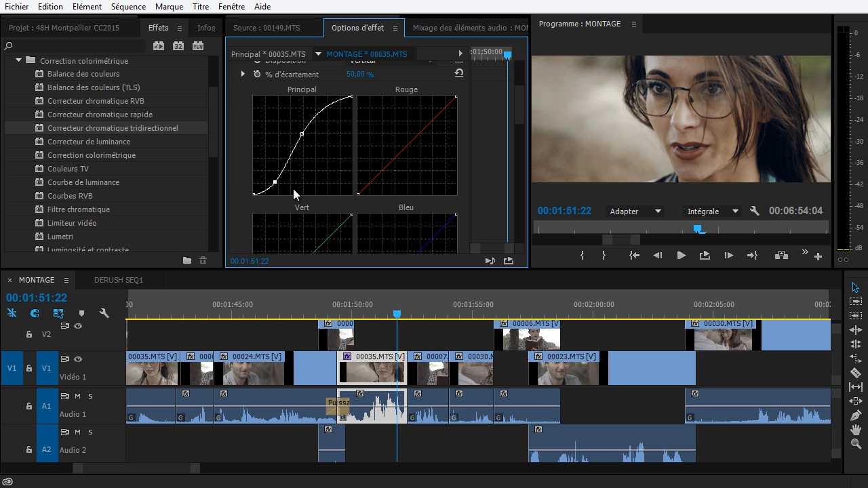
drag(275, 182, 265, 187)
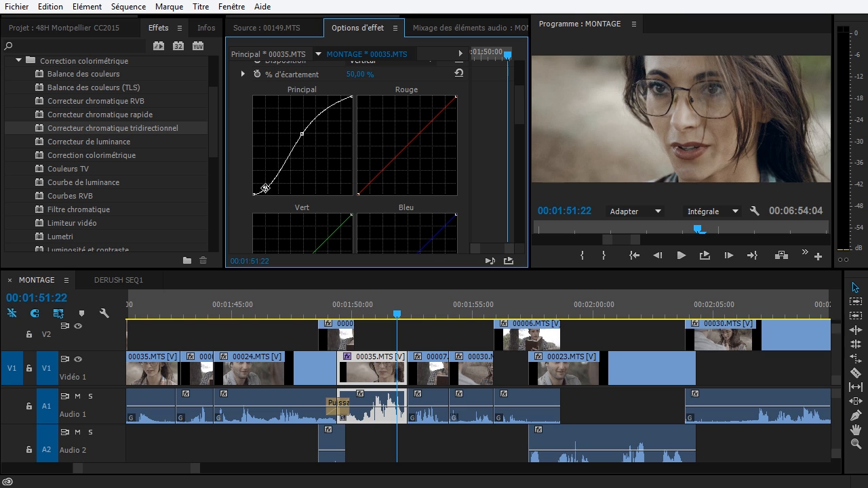
Rebalance the colour wheels with a weaker blue in the shadows and warmer midtones, and lower the Saturation globale
click(301, 136)
drag(521, 107, 513, 174)
drag(296, 155, 292, 152)
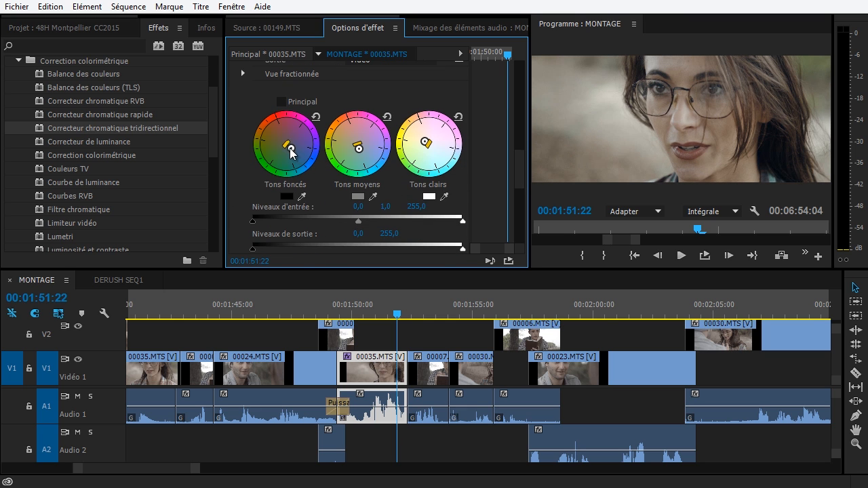
drag(357, 150, 354, 143)
drag(515, 158, 521, 209)
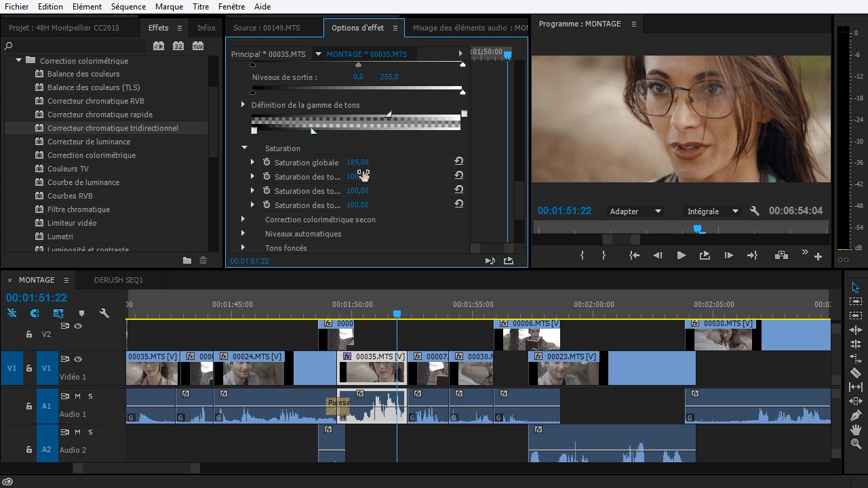
drag(358, 165, 322, 169)
Push the shadows strongly toward green and the midtones slightly toward blue, and reset the highlights colour wheel
drag(521, 190, 517, 151)
drag(289, 182, 281, 195)
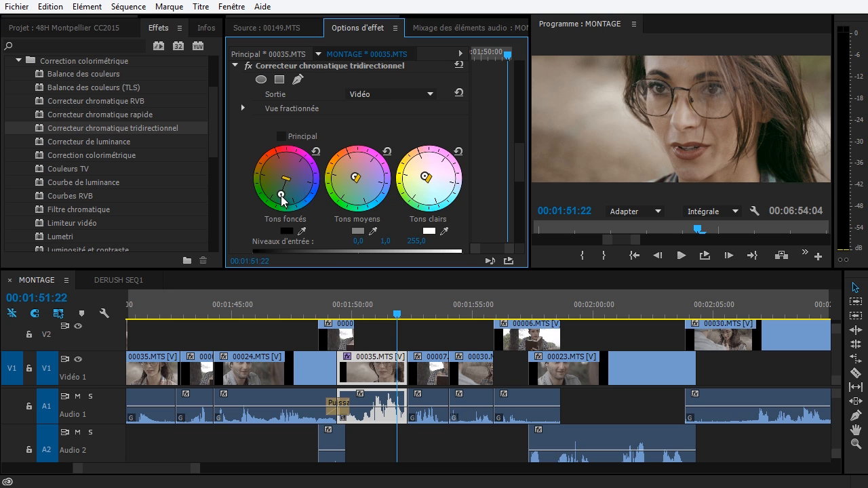
drag(355, 178, 360, 183)
click(458, 152)
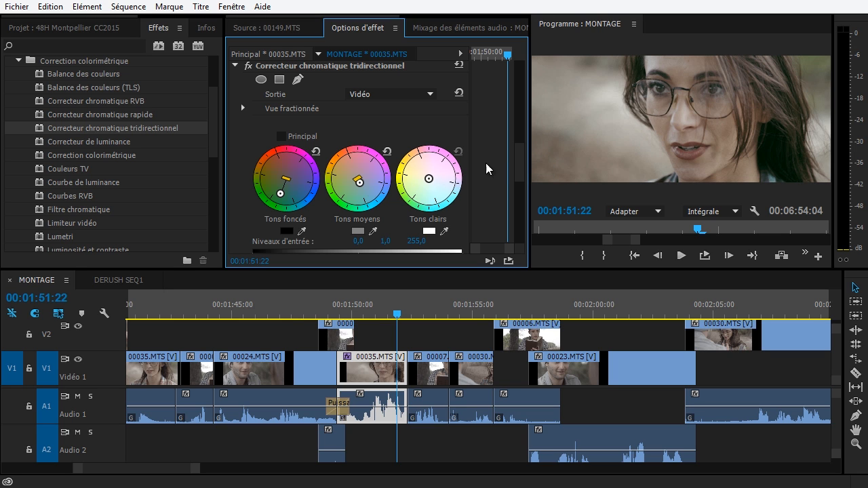
Raise the midtone point of the Principal curve, and rebalance the wheels to slightly blue shadows and warm midtones
drag(520, 160, 521, 108)
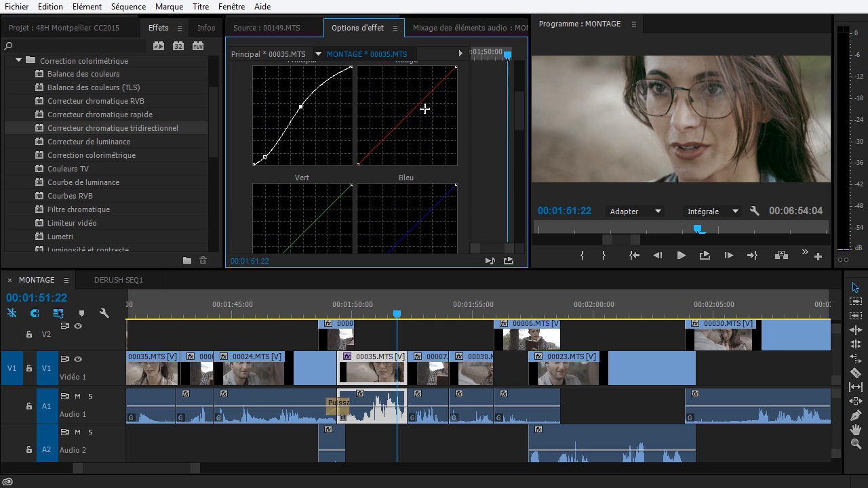
drag(303, 108, 304, 101)
drag(517, 108, 518, 161)
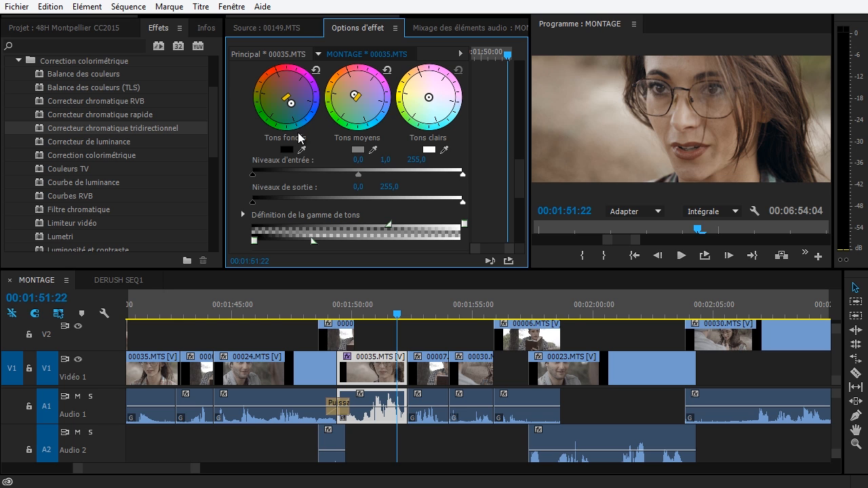
Create a new adjustment layer (Calque d'effets) in the project with the default settings
click(97, 28)
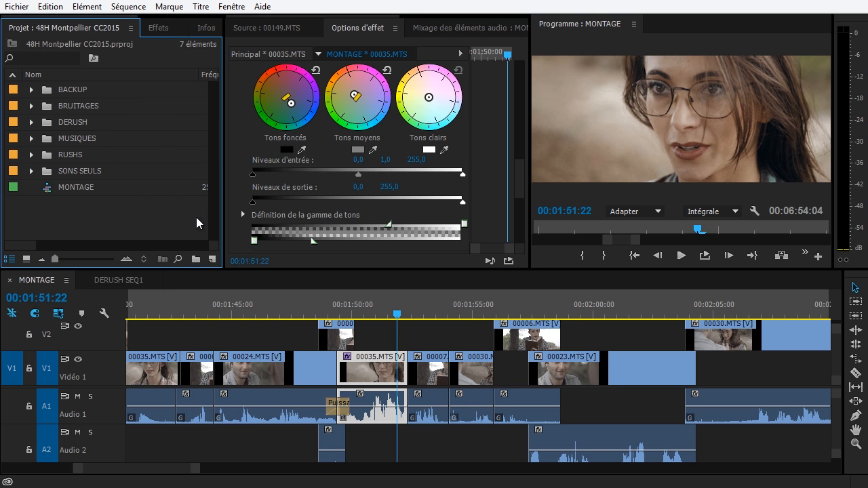
click(211, 260)
click(250, 304)
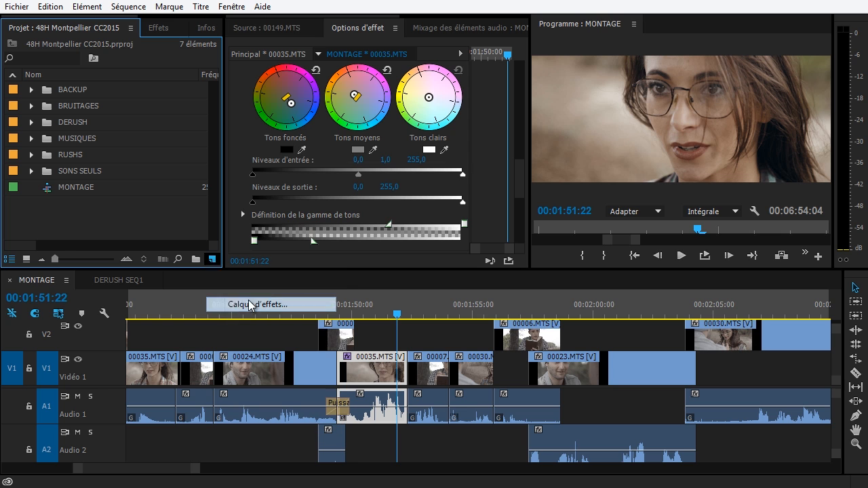
click(463, 292)
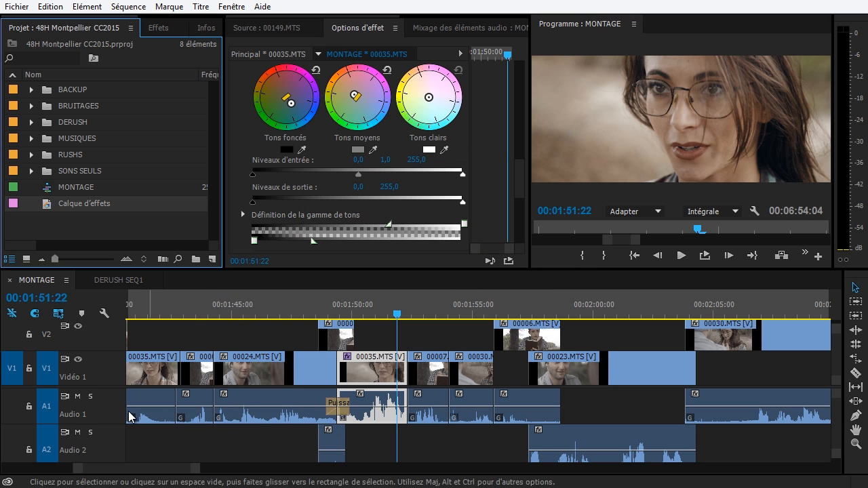
Place the adjustment layer on track V4 and extend its end to the start of clip 00030.MTS on V2
drag(76, 388, 76, 432)
drag(51, 204, 182, 339)
drag(292, 328, 680, 330)
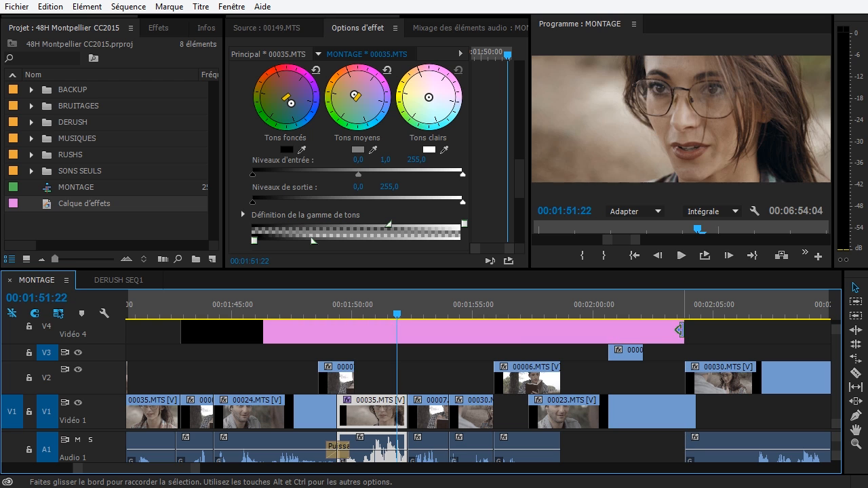
Move both Courbes RVB effects and the Correcteur chromatique tridirectionnel from clip 00035.MTS onto the adjustment layer on V4
drag(520, 179, 521, 159)
click(235, 80)
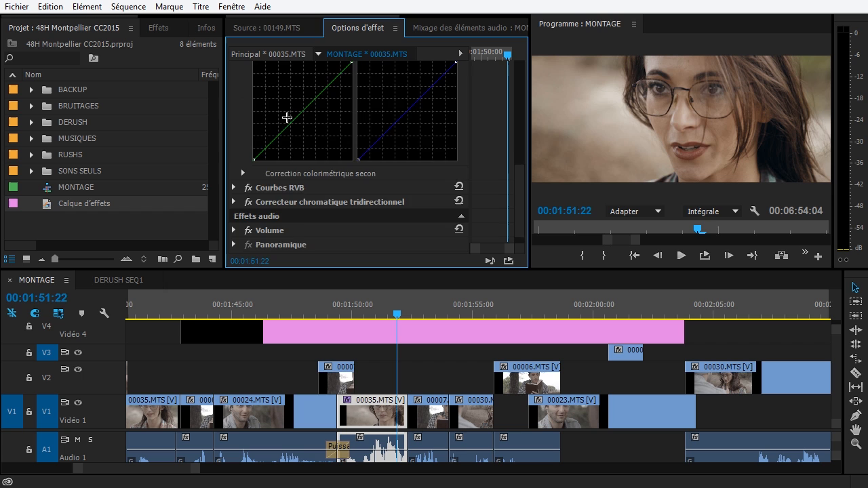
ctrl+click(287, 139)
ctrl+click(288, 154)
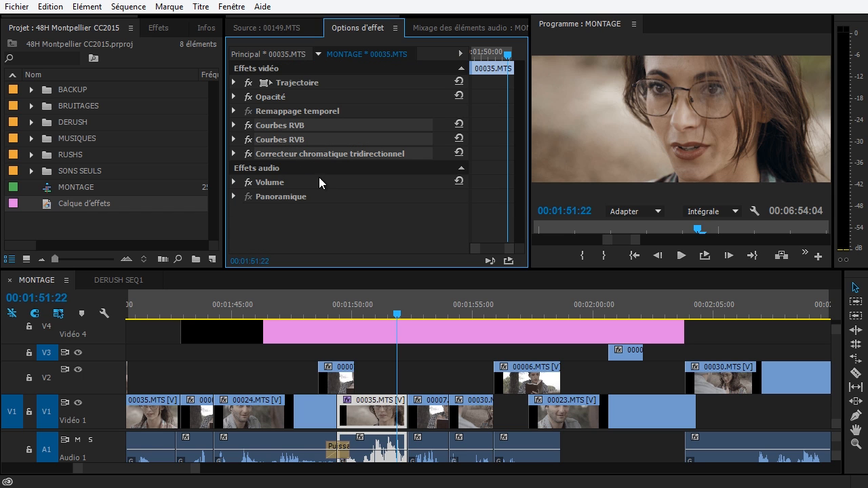
key(Delete)
click(396, 328)
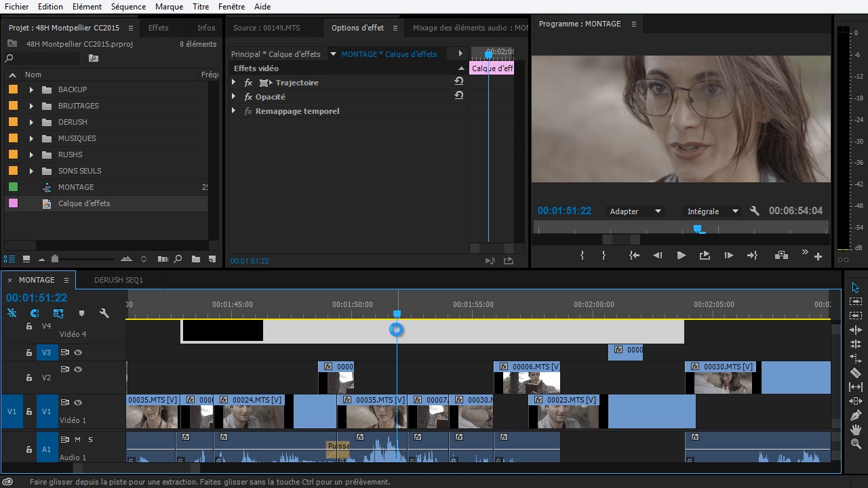
key(ctrl+z)
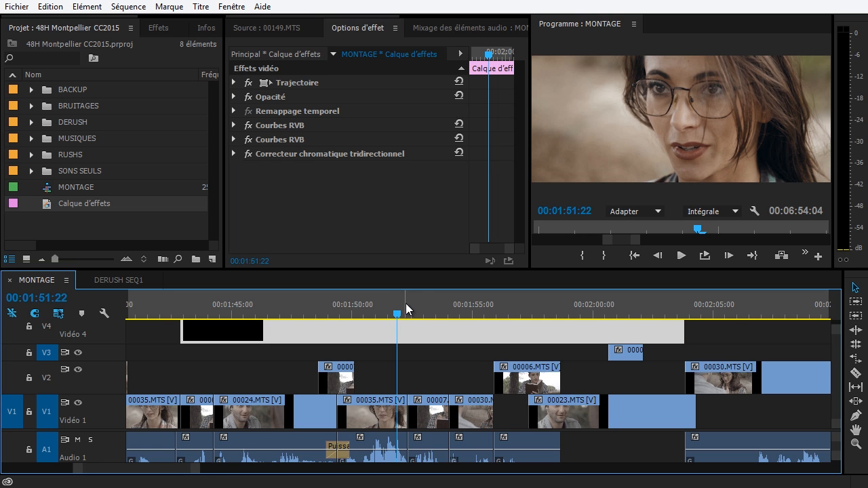
Preview the grade on the other shots beneath the adjustment layer, including clips 00030.MTS and 00006.MTS
drag(425, 308, 463, 308)
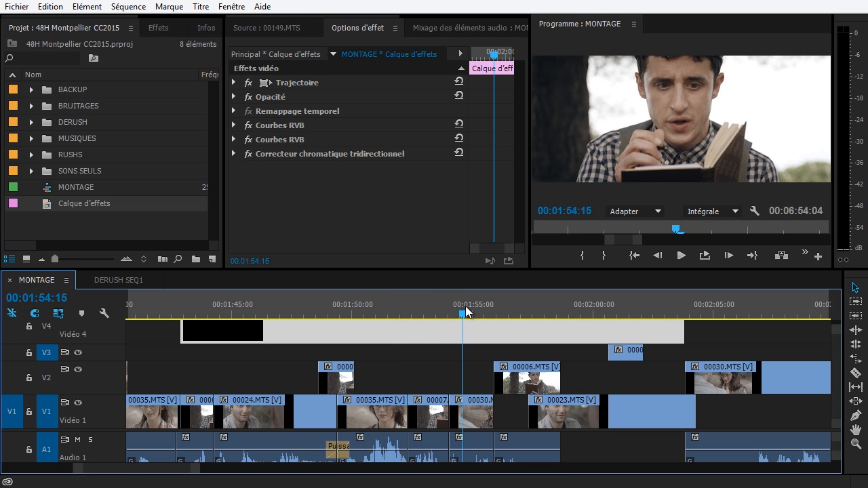
click(514, 303)
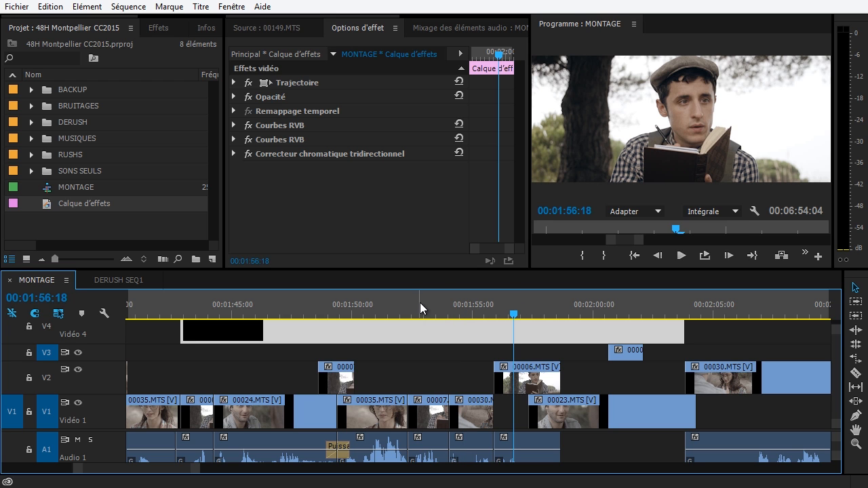
mouse_move(465, 310)
mouse_down()
mouse_move(425, 309)
mouse_move(463, 311)
mouse_up()
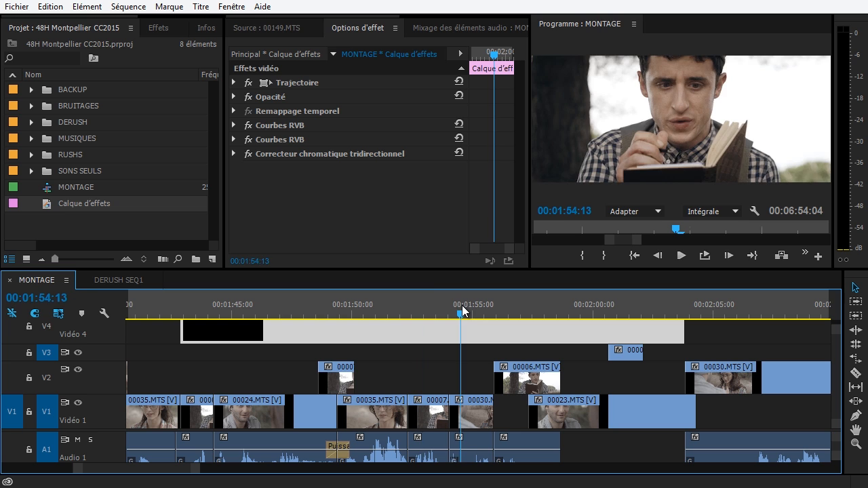
Apply a Courbes RVB effect to clip 00030.MTS on V1 and slightly raise the midpoint of its Principal curve
click(475, 419)
click(158, 29)
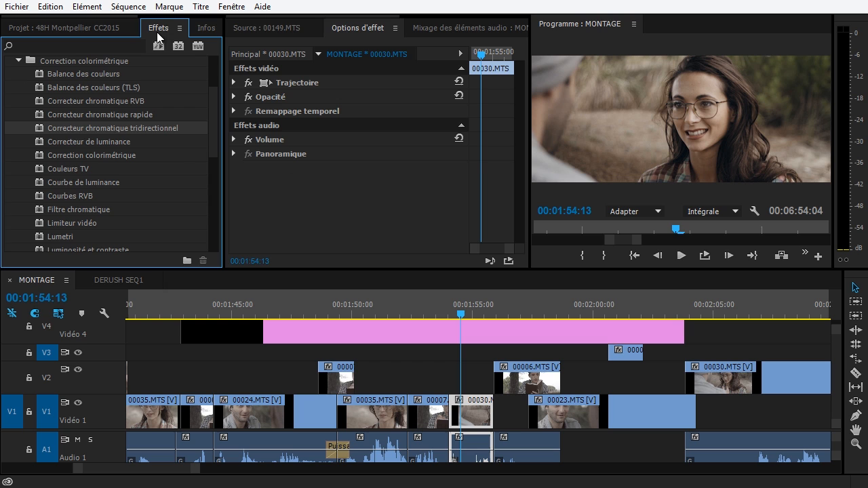
drag(38, 194, 478, 411)
drag(520, 105, 518, 135)
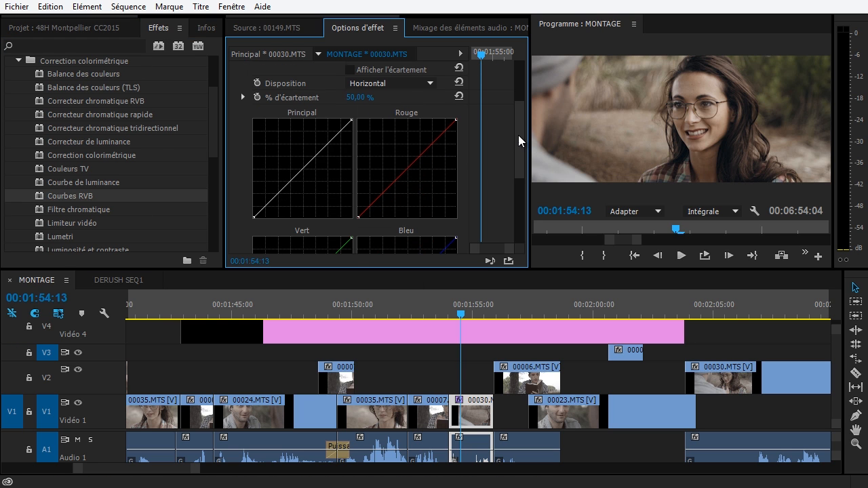
drag(300, 169, 299, 168)
Compare the brightness of clip 00030.MTS with the 00035.MTS close-up and fine-tune the midpoint of its Principal curve
click(394, 308)
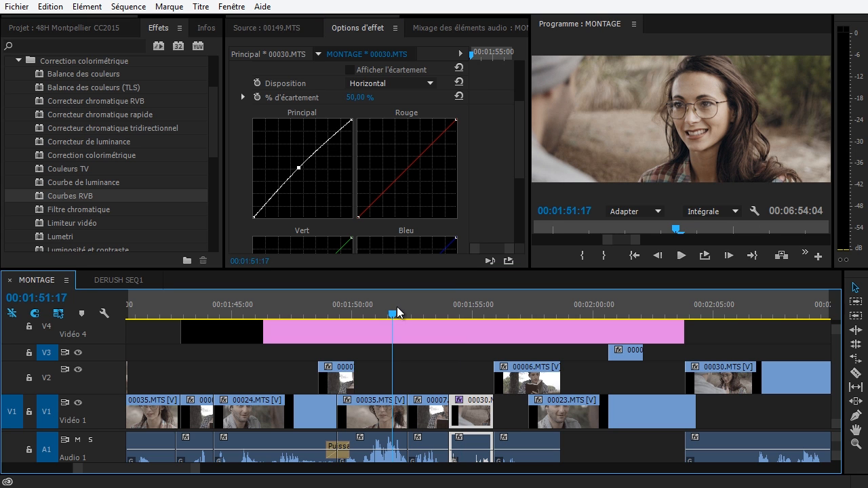
click(461, 308)
ctrl+click(300, 169)
click(393, 308)
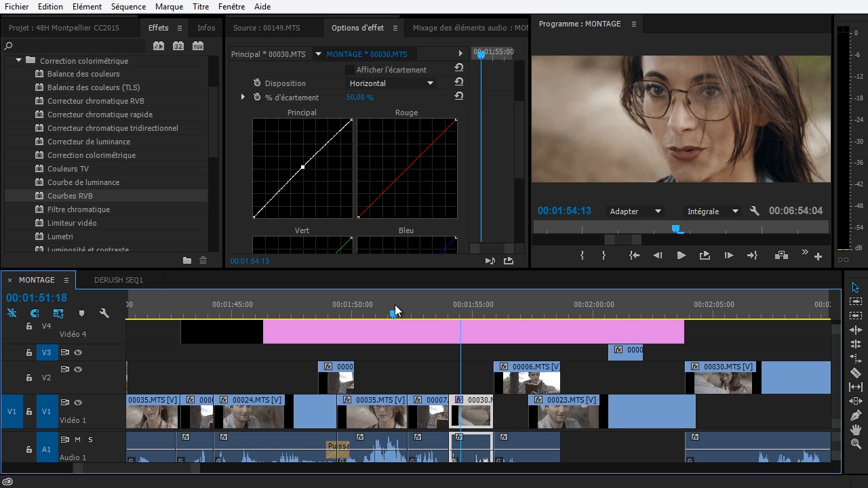
click(464, 308)
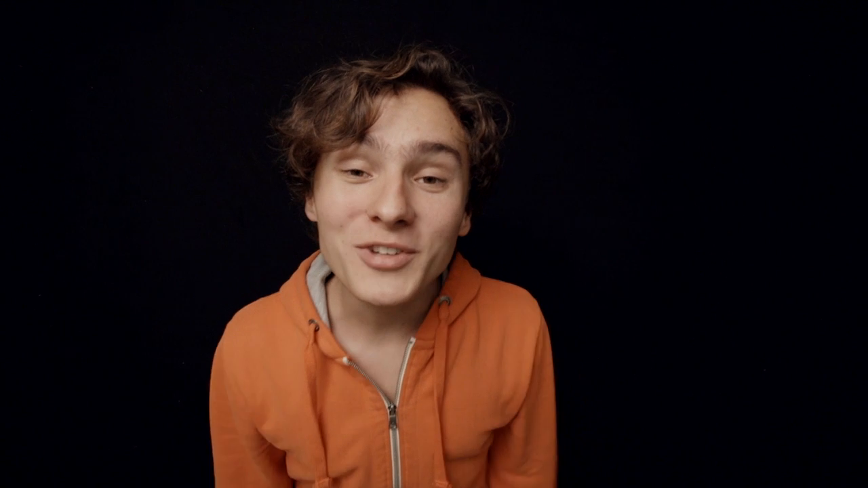